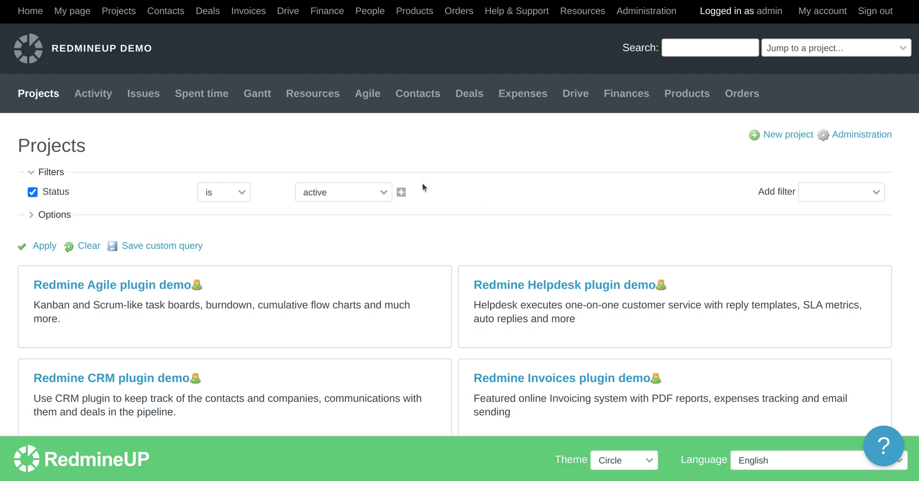
Open the report templates in the configuration of the Redmine Reporter plugin (PRO version).
{"action": "left_click", "coordinate": [659, 16]}
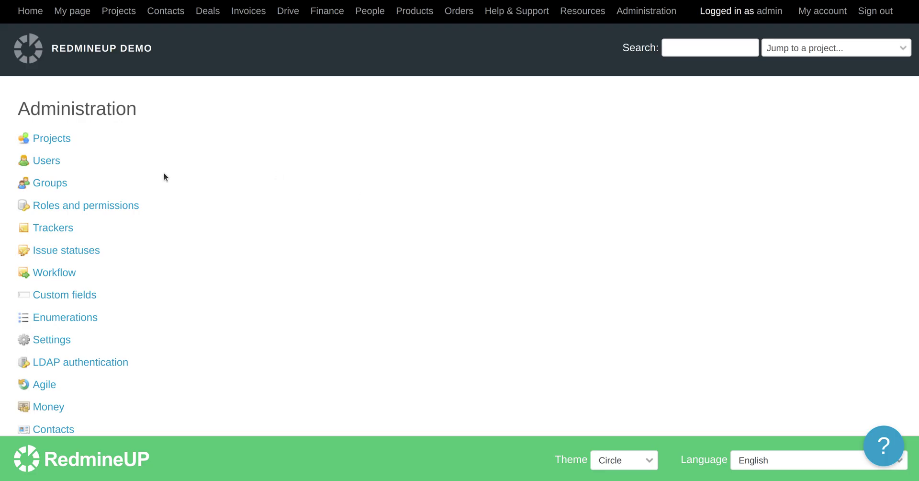
{"action": "scroll", "coordinate": [130, 259], "scroll_direction": "down", "scroll_amount": 5}
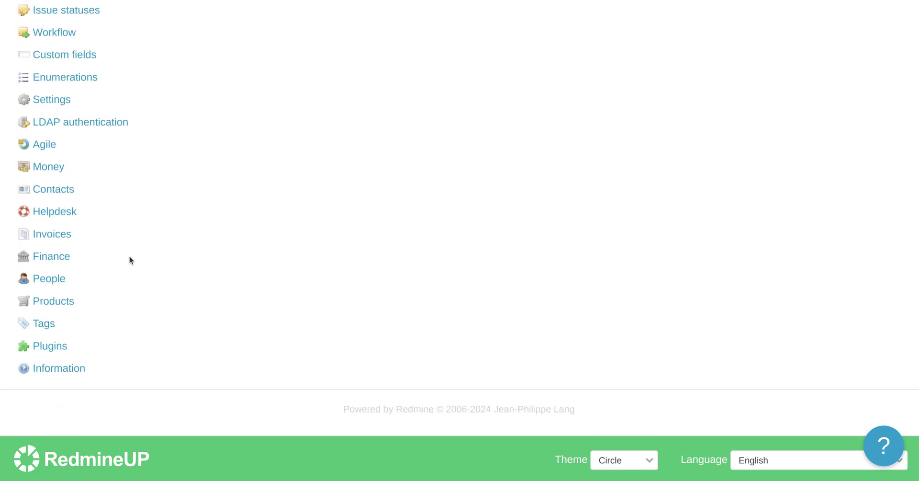
{"action": "left_click", "coordinate": [50, 347]}
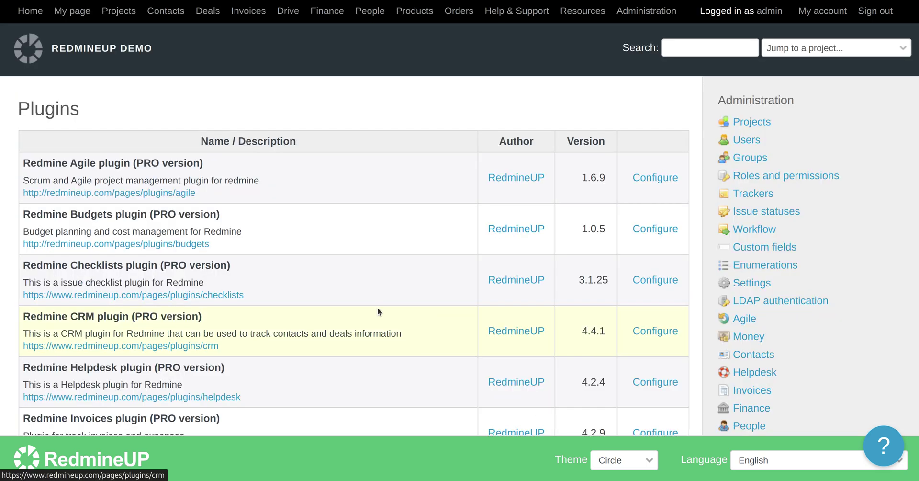
{"action": "scroll", "coordinate": [354, 366], "scroll_direction": "down", "scroll_amount": 10}
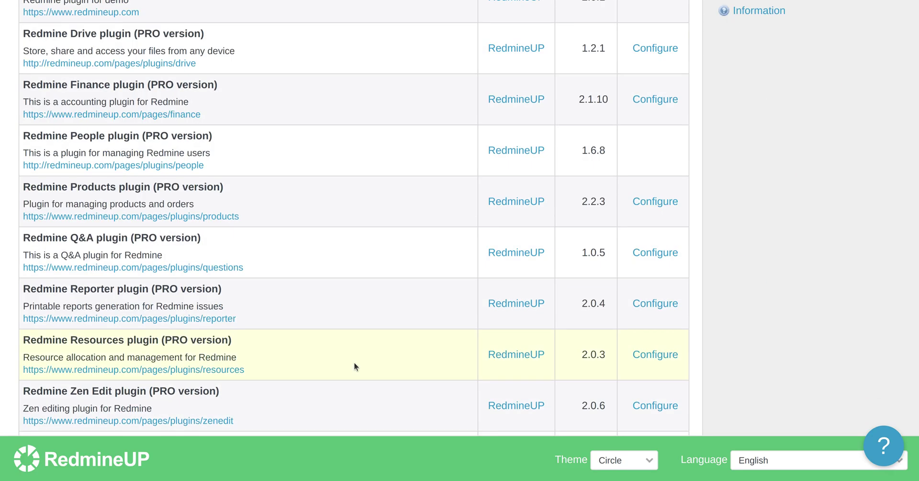
{"action": "left_click", "coordinate": [664, 306]}
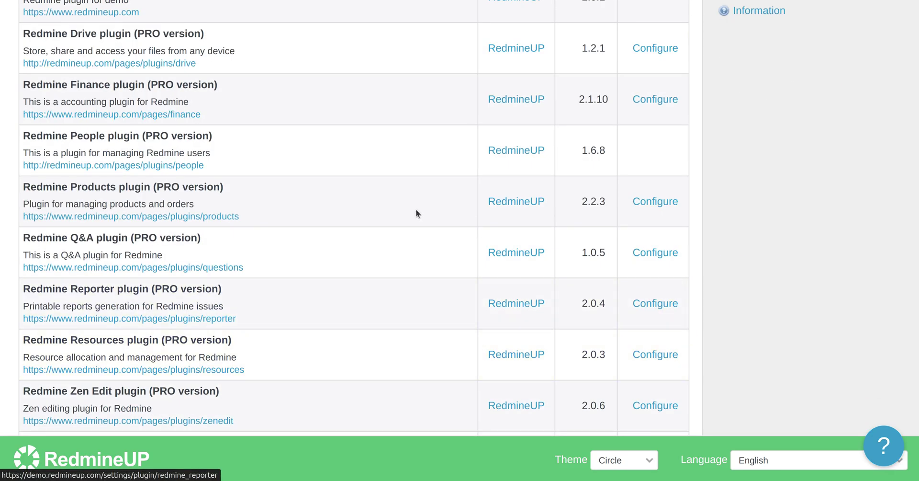
{"action": "left_click", "coordinate": [132, 157]}
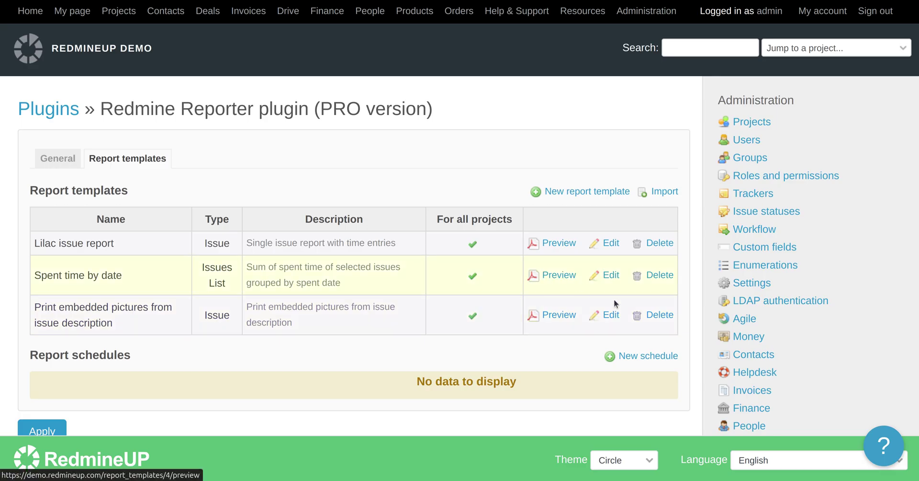
Open the "Print embedded pictures from issue description" report template, review its content code and save it.
{"action": "left_click", "coordinate": [611, 315]}
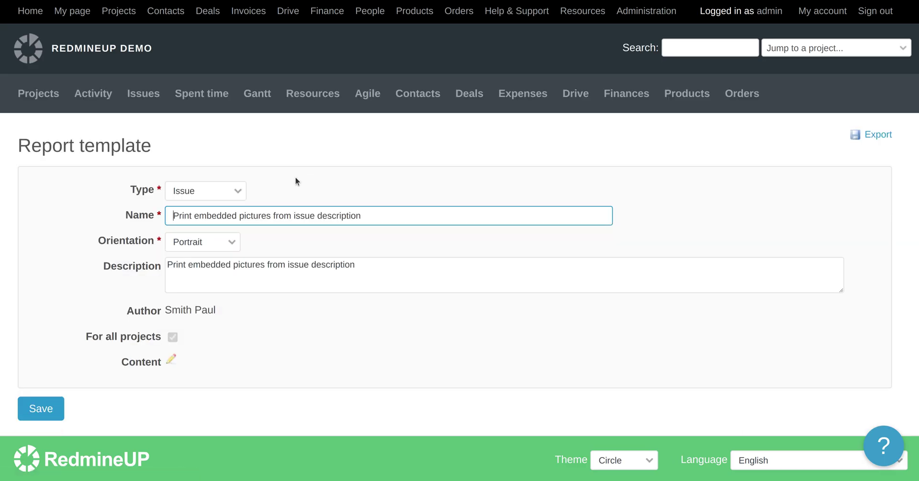
{"action": "left_click", "coordinate": [171, 359]}
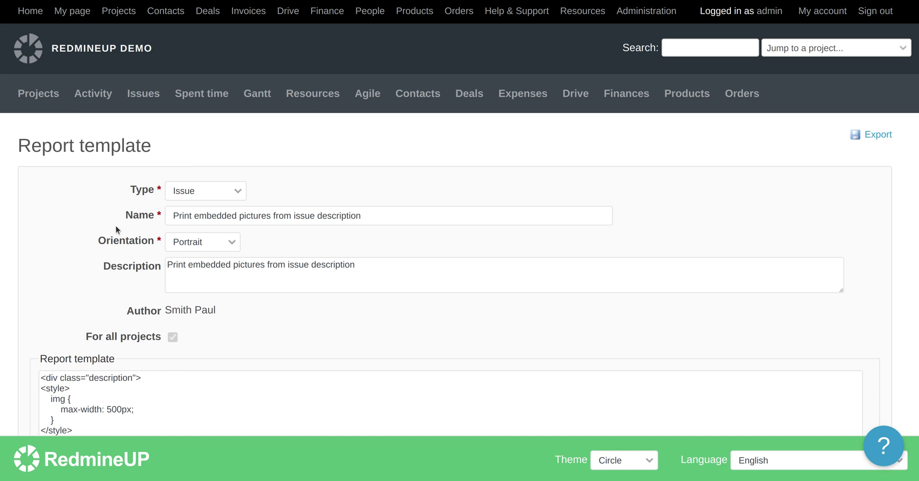
{"action": "scroll", "coordinate": [86, 274], "scroll_direction": "down", "scroll_amount": 4}
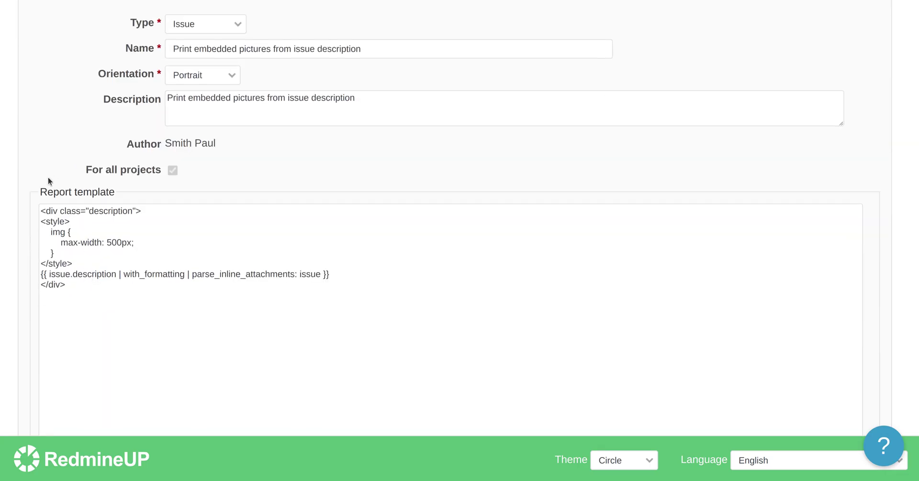
{"action": "scroll", "coordinate": [89, 223], "scroll_direction": "down", "scroll_amount": 1}
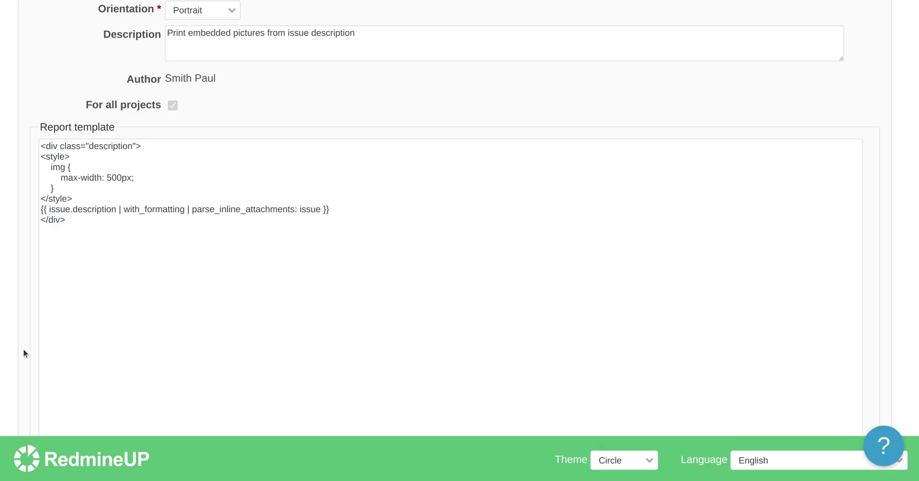
{"action": "scroll", "coordinate": [23, 350], "scroll_direction": "down", "scroll_amount": 5}
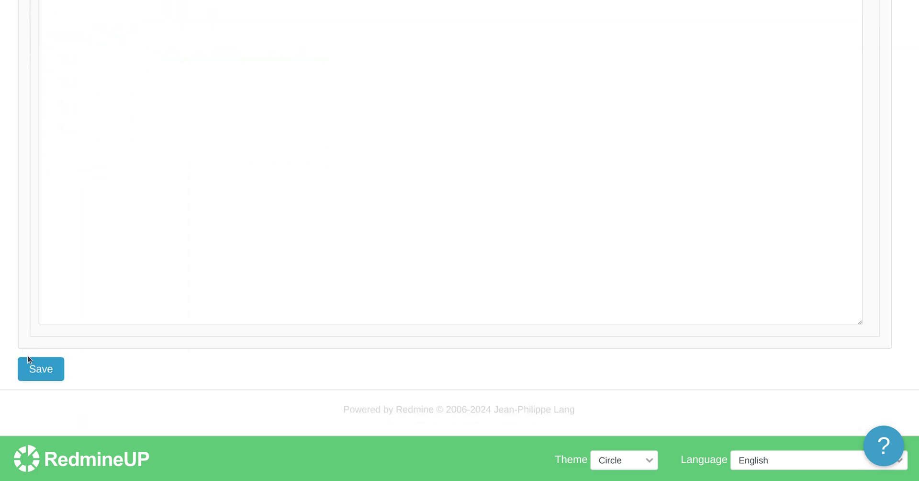
{"action": "left_click", "coordinate": [37, 370]}
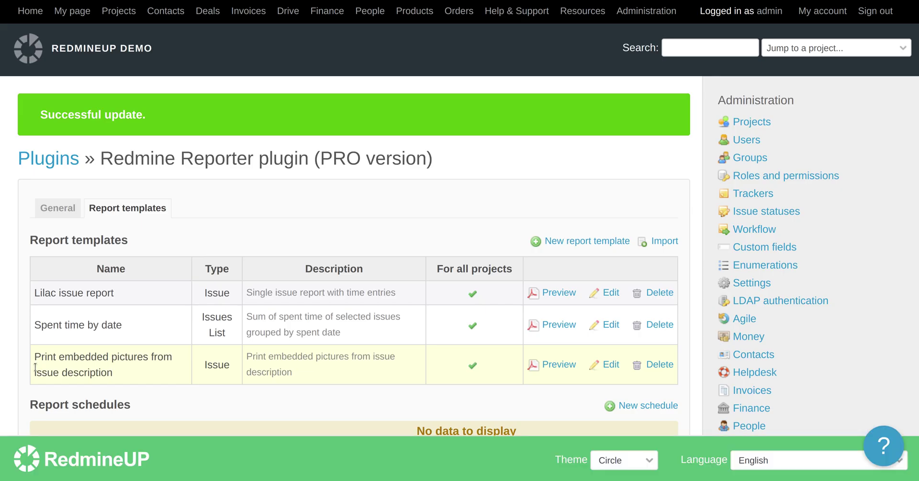
Start a new issue in the Redmine Agile plugin demo project, declining to restore the unsaved draft.
{"action": "left_click", "coordinate": [118, 11]}
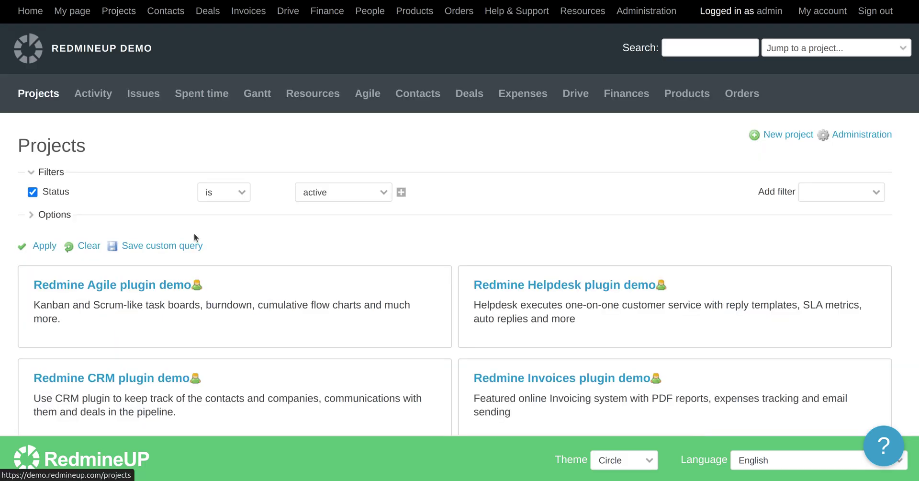
{"action": "left_click", "coordinate": [149, 285]}
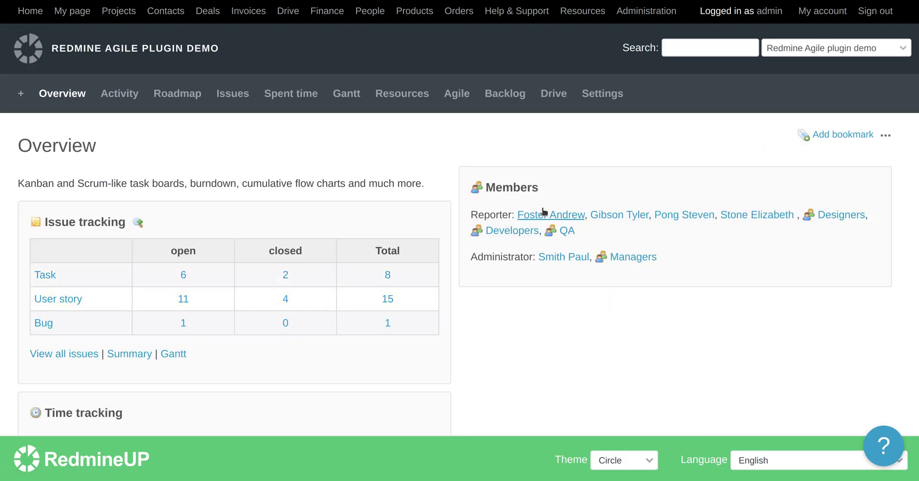
{"action": "left_click", "coordinate": [235, 98]}
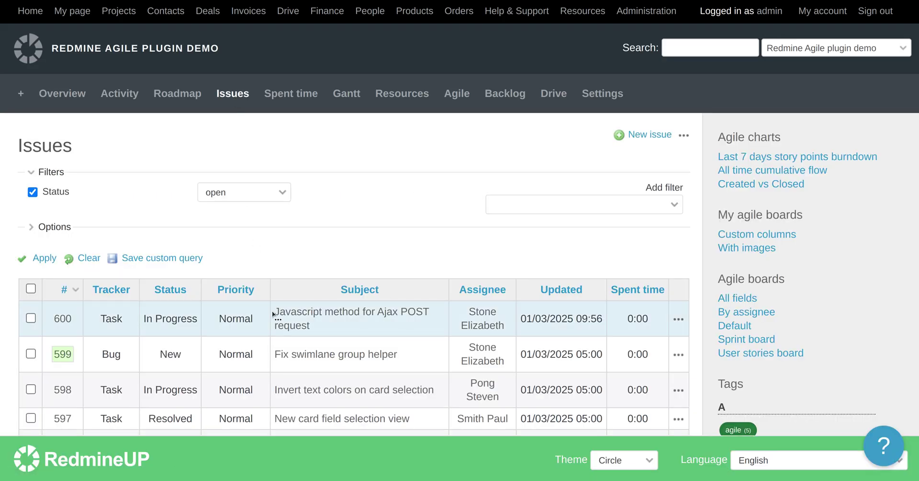
{"action": "left_click", "coordinate": [651, 136]}
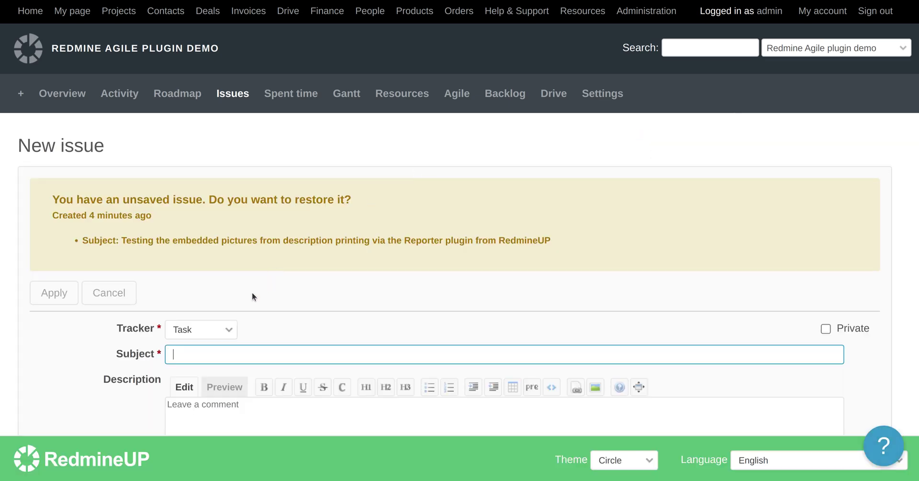
{"action": "left_click", "coordinate": [109, 292]}
Set the issue subject to "Doing some tests with the embedded pics into the description printing them via the Reporter plugin from RedmineUP".
{"action": "left_click", "coordinate": [223, 212]}
{"action": "type", "text": "Doing some tests with the embedded pics "}
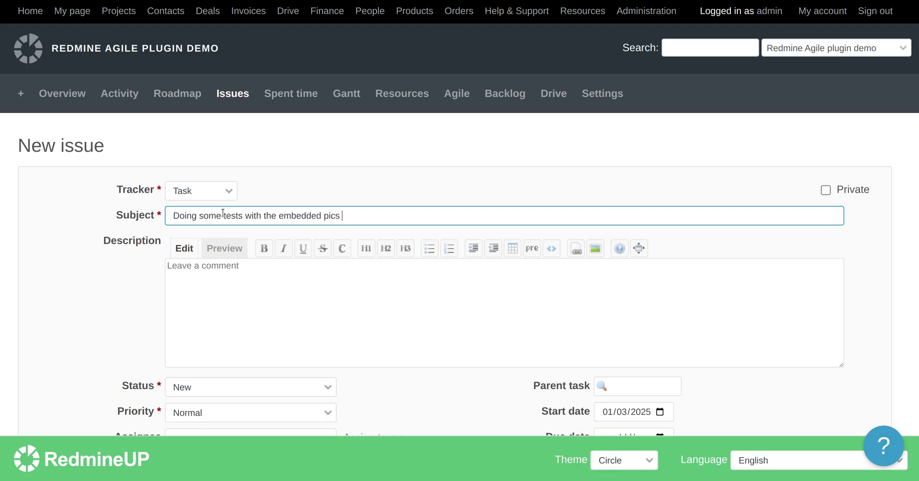
{"action": "type", "text": "printning them"}
{"action": "key", "text": "BackSpace"}
{"action": "key", "text": "BackSpace"}
{"action": "key", "text": "BackSpace"}
{"action": "key", "text": "BackSpace"}
{"action": "key", "text": "BackSpace"}
{"action": "key", "text": "BackSpace"}
{"action": "key", "text": "BackSpace"}
{"action": "key", "text": "BackSpace"}
{"action": "key", "text": "BackSpace"}
{"action": "key", "text": "BackSpace"}
{"action": "type", "text": "ing them via the Reporter plugin from Redmineup"}
{"action": "key", "text": "BackSpace"}
{"action": "key", "text": "BackSpace"}
{"action": "type", "text": "UP"}
{"action": "key", "text": "Home"}
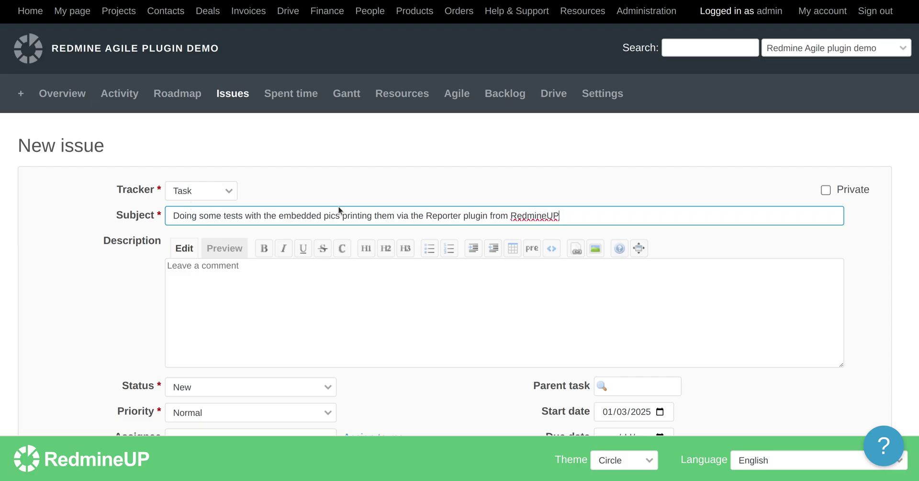
{"action": "type", "text": "into the description"}
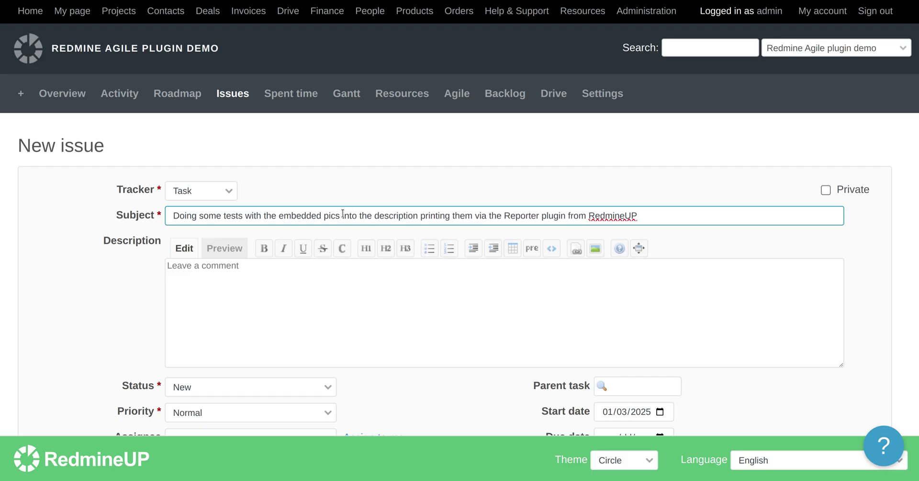
{"action": "left_click", "coordinate": [361, 307]}
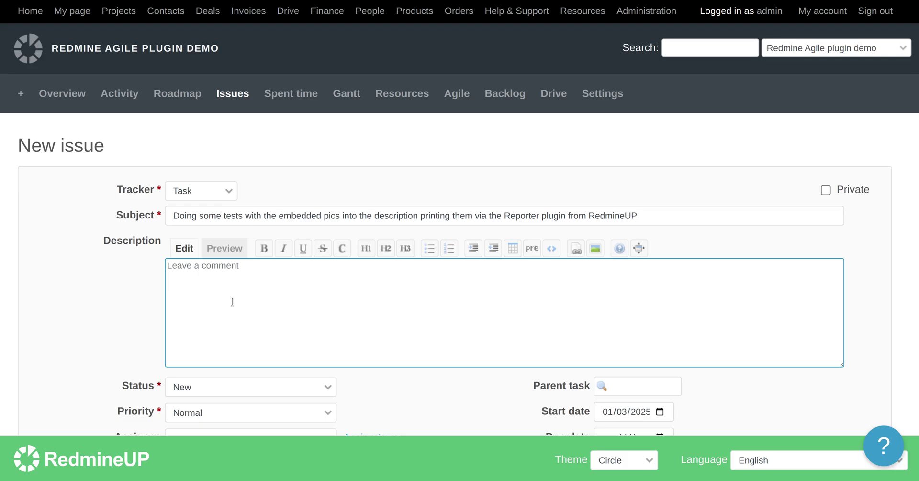
{"action": "type", "text": "!the _link-to-the_pictr"}
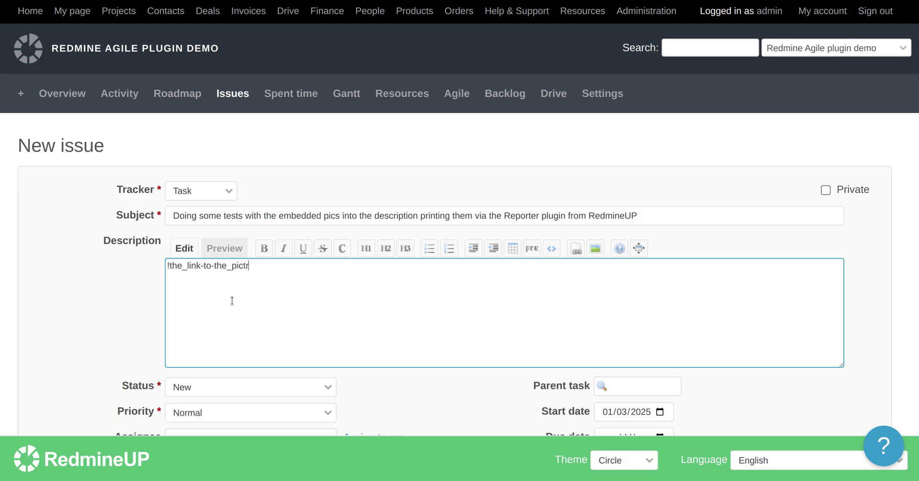
{"action": "key", "text": "BackSpace"}
{"action": "type", "text": "ure!"}
{"action": "triple_click", "coordinate": [251, 268]}
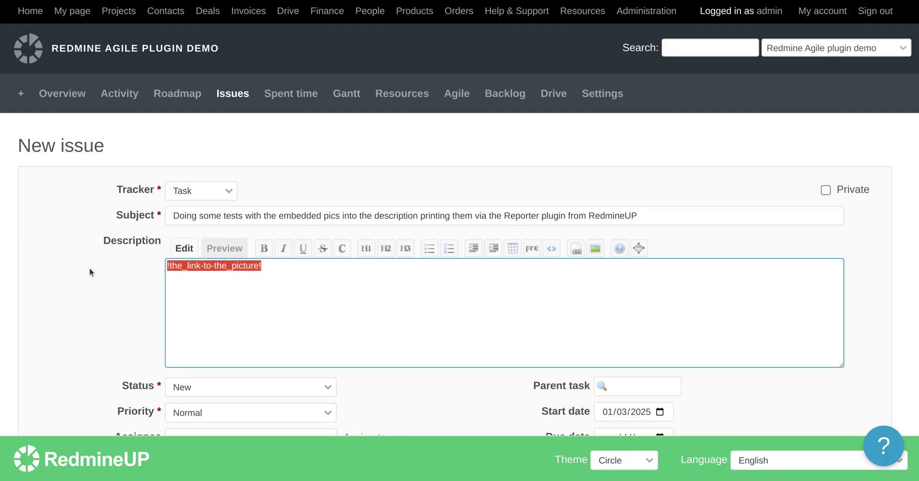
{"action": "key", "text": "BackSpace"}
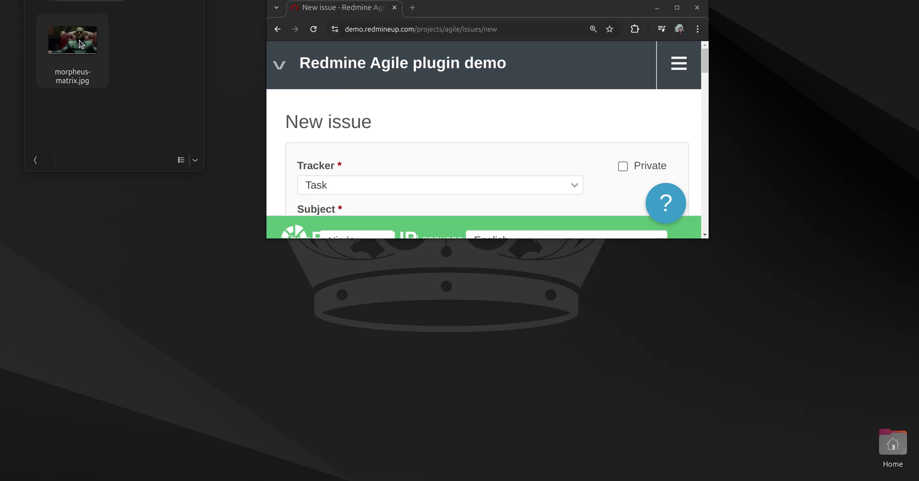
Embed the image file morpheus-matrix.jpg from the file manager into the issue description and maximize the browser window.
{"action": "scroll", "coordinate": [512, 125], "scroll_direction": "down", "scroll_amount": 4}
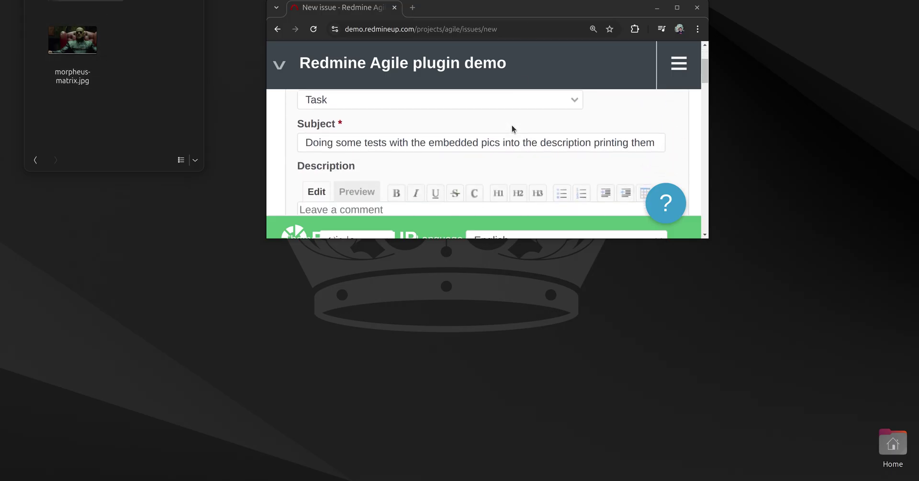
{"action": "scroll", "coordinate": [511, 124], "scroll_direction": "down", "scroll_amount": 1}
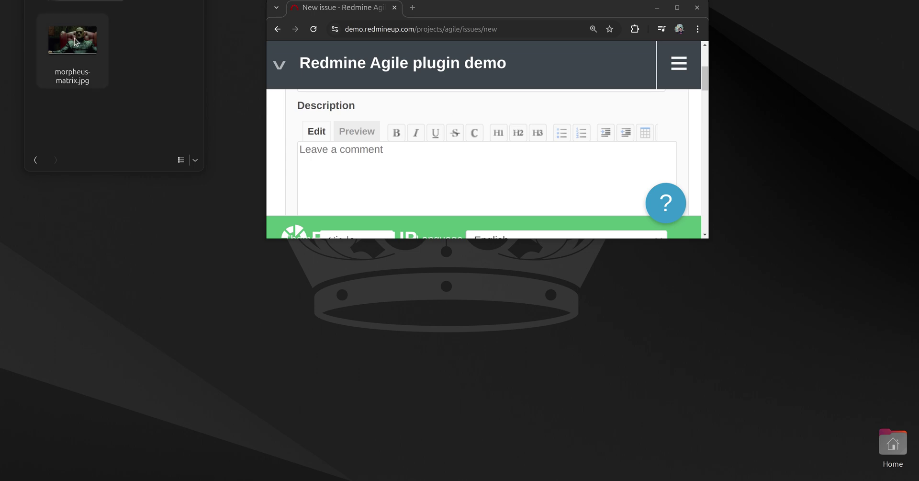
{"action": "left_click_drag", "start_coordinate": [75, 42], "coordinate": [395, 180]}
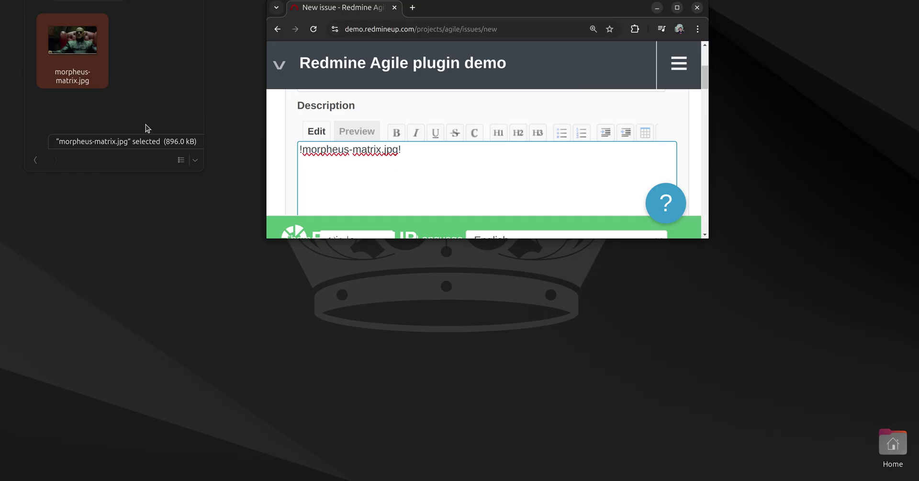
{"action": "left_click", "coordinate": [677, 8]}
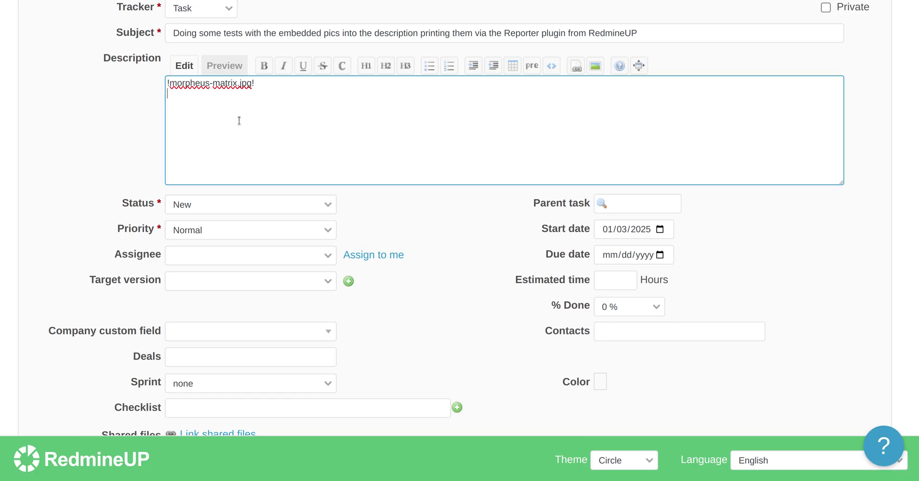
Add "This is the great movie from the late 90s - the Matrix and Morpheus as a main character" above the image reference.
{"action": "key", "text": "Up"}
{"action": "key", "text": "Return"}
{"action": "key", "text": "Return"}
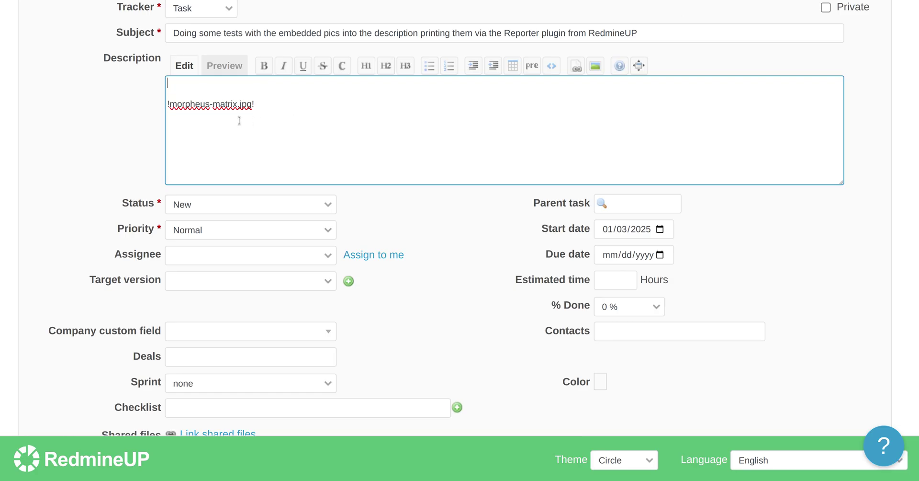
{"action": "type", "text": "This is the great movei"}
{"action": "key", "text": "BackSpace"}
{"action": "key", "text": "BackSpace"}
{"action": "type", "text": "ie from the late 90s "}
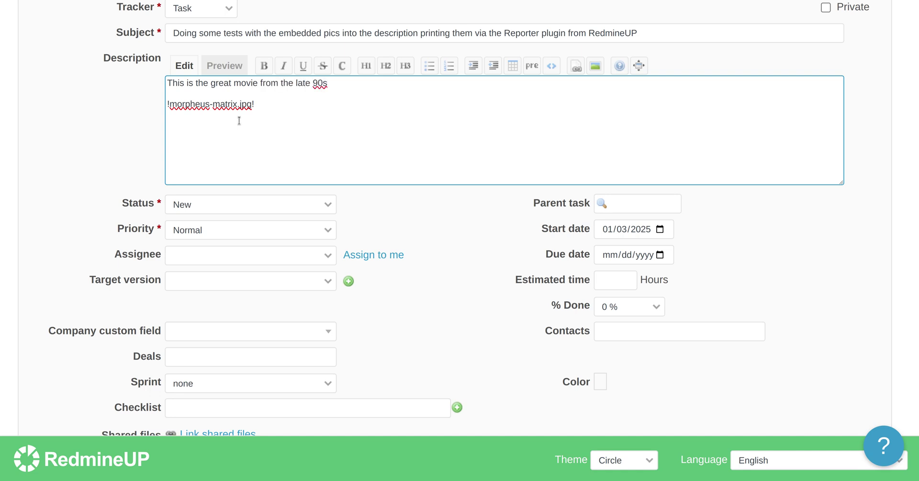
{"action": "type", "text": "- the Matrix and Morpheus a"}
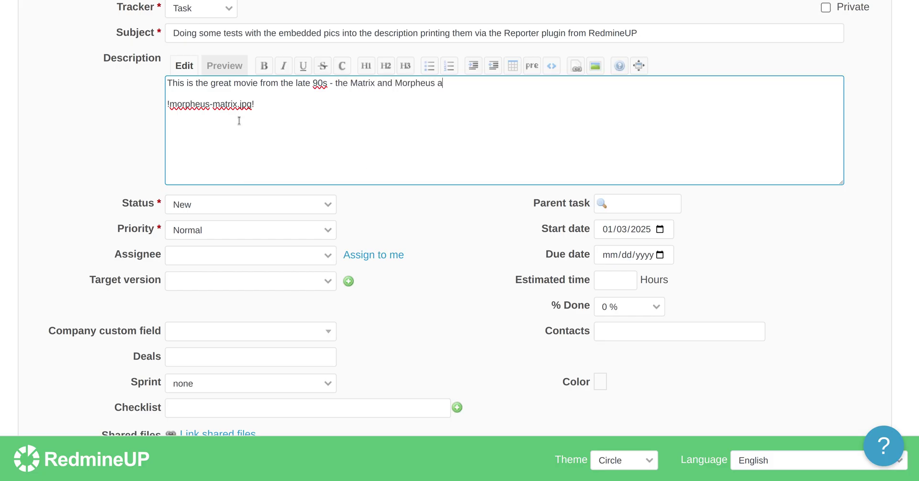
{"action": "type", "text": "s a main charate"}
{"action": "key", "text": "BackSpace"}
{"action": "key", "text": "BackSpace"}
{"action": "type", "text": "cter"}
Preview the description with its embedded picture and create the issue.
{"action": "left_click", "coordinate": [236, 68]}
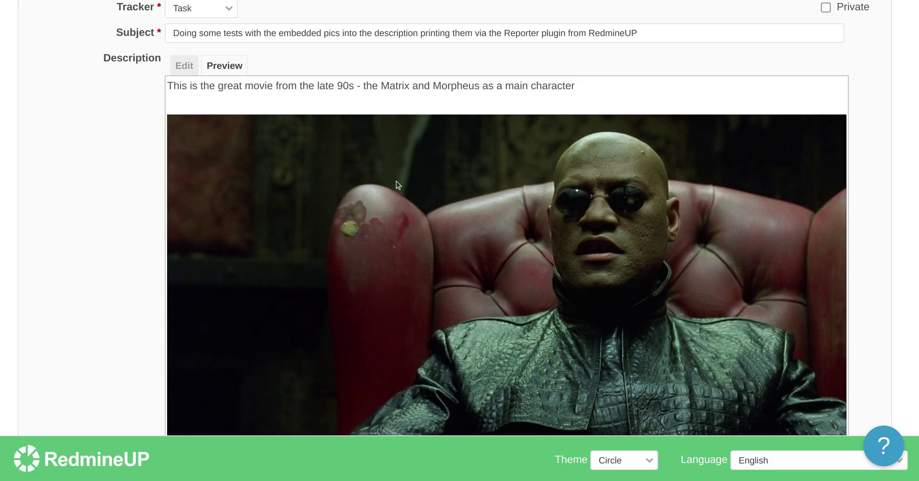
{"action": "scroll", "coordinate": [368, 225], "scroll_direction": "down", "scroll_amount": 1}
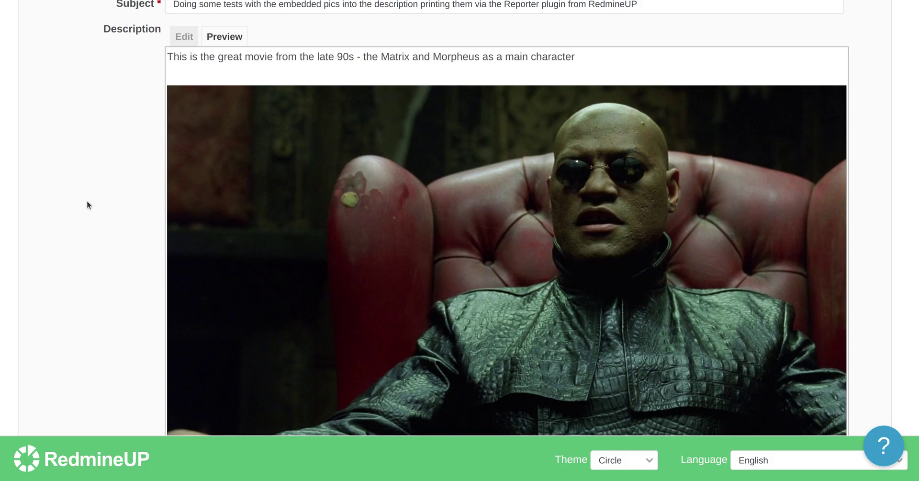
{"action": "scroll", "coordinate": [98, 246], "scroll_direction": "down", "scroll_amount": 3}
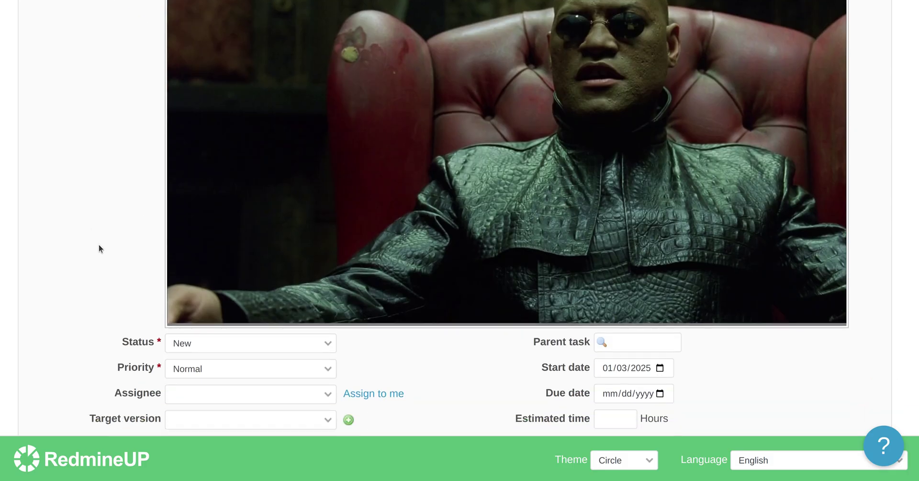
{"action": "scroll", "coordinate": [98, 244], "scroll_direction": "down", "scroll_amount": 8}
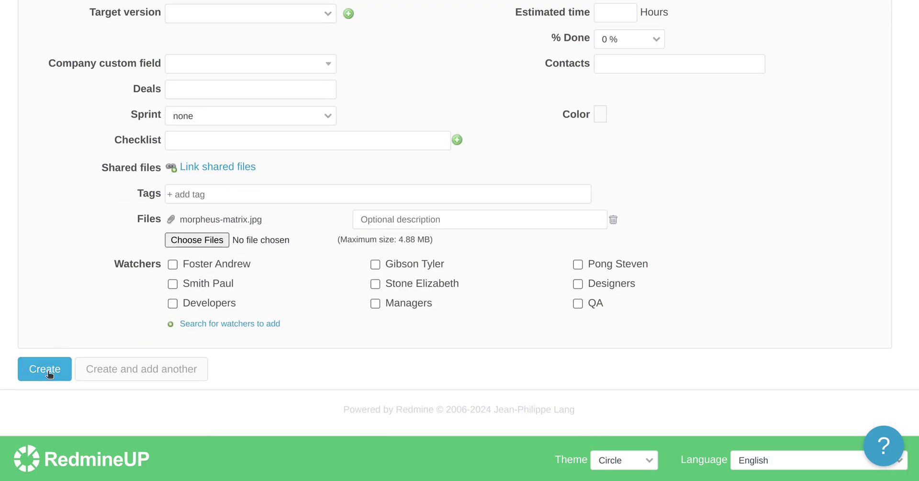
{"action": "left_click", "coordinate": [48, 374]}
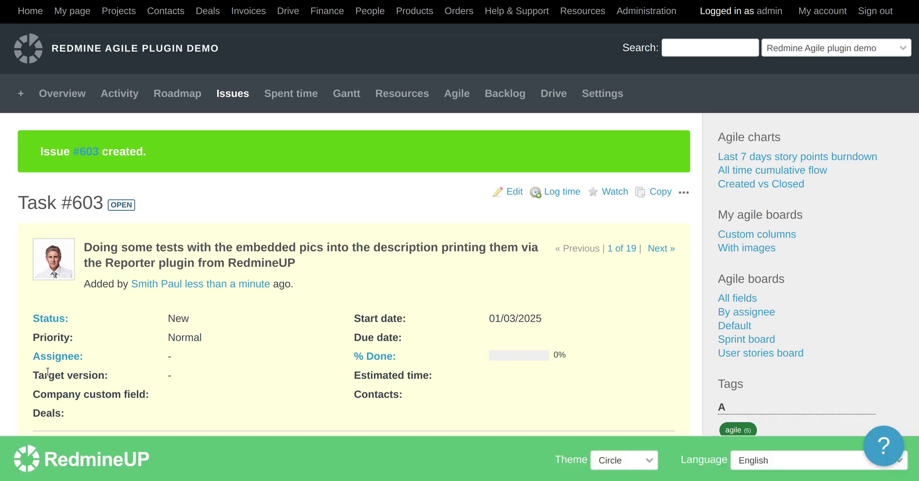
Examine the new issue's details, its description with the embedded picture, and the attached image file.
{"action": "scroll", "coordinate": [79, 258], "scroll_direction": "down", "scroll_amount": 3}
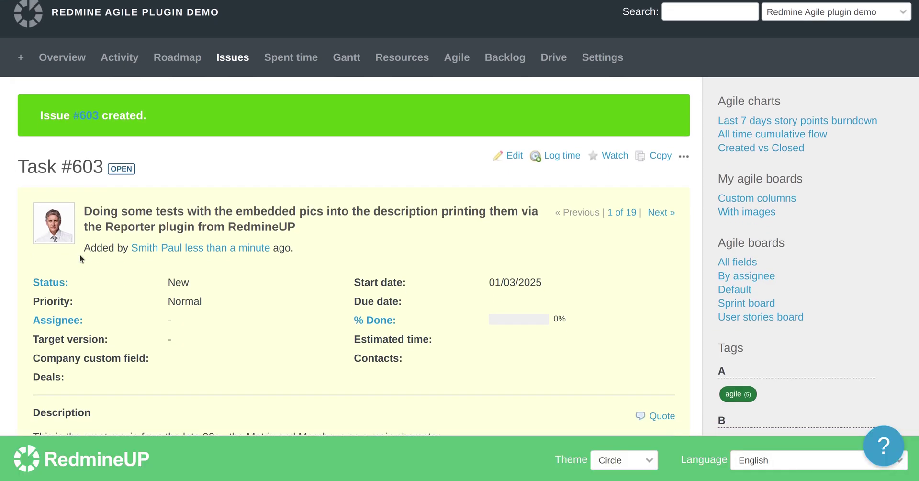
{"action": "scroll", "coordinate": [80, 258], "scroll_direction": "down", "scroll_amount": 3}
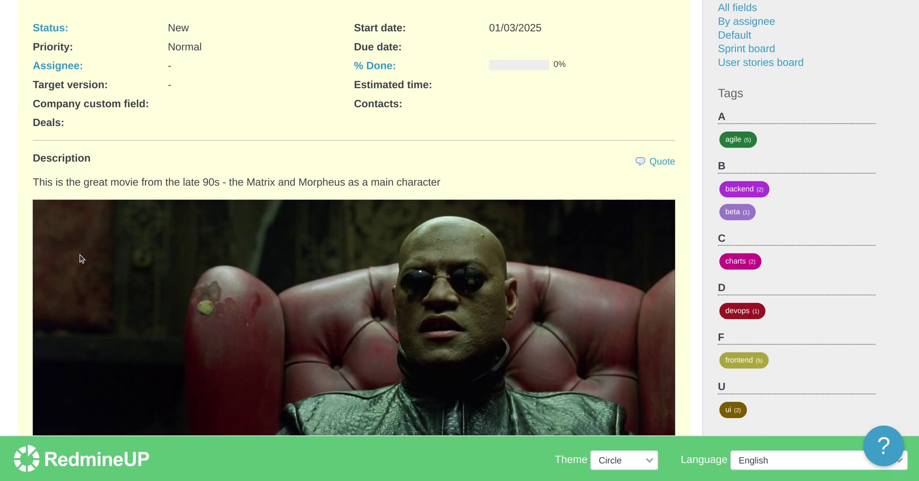
{"action": "scroll", "coordinate": [82, 258], "scroll_direction": "down", "scroll_amount": 2}
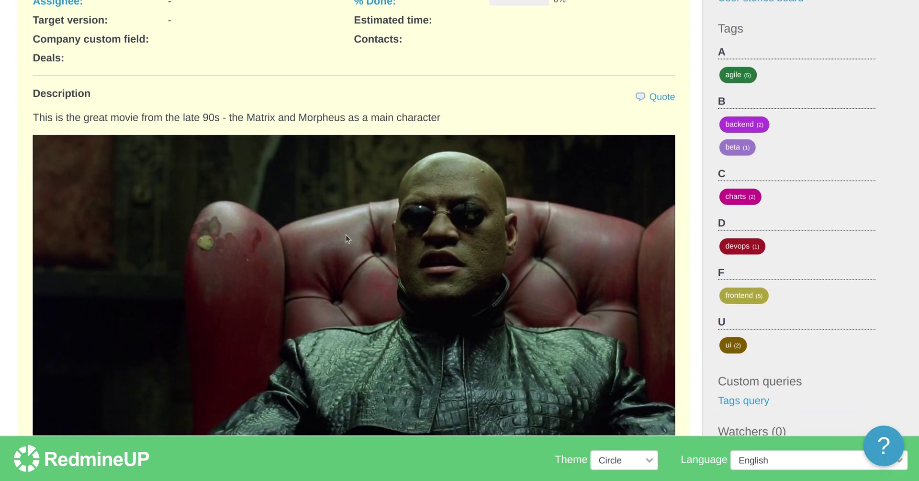
{"action": "scroll", "coordinate": [347, 293], "scroll_direction": "down", "scroll_amount": 3}
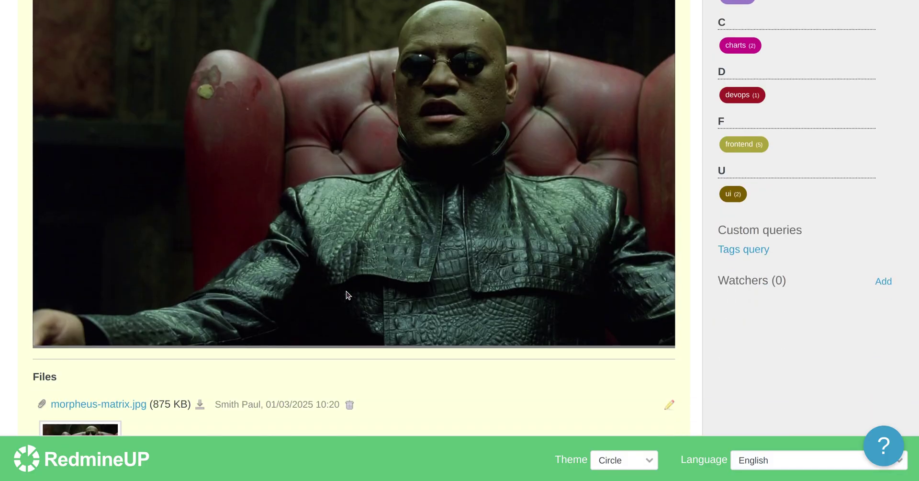
{"action": "scroll", "coordinate": [346, 291], "scroll_direction": "down", "scroll_amount": 5}
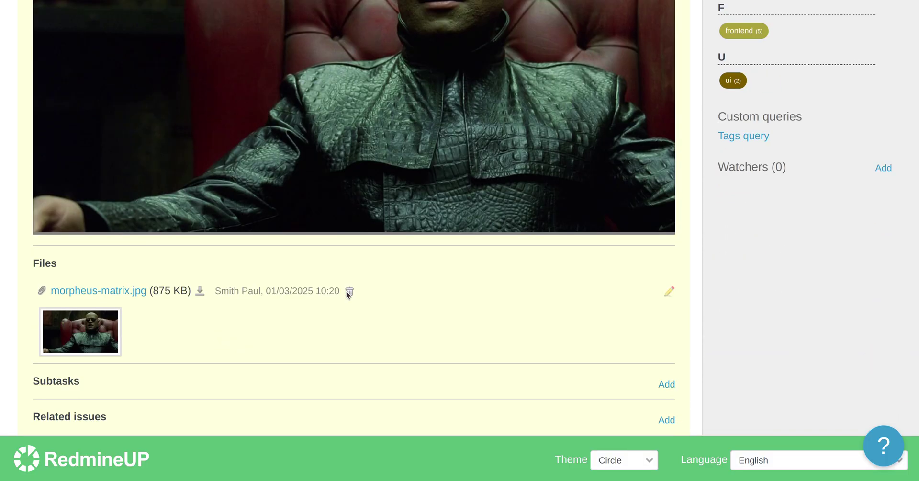
{"action": "scroll", "coordinate": [346, 291], "scroll_direction": "up", "scroll_amount": 10}
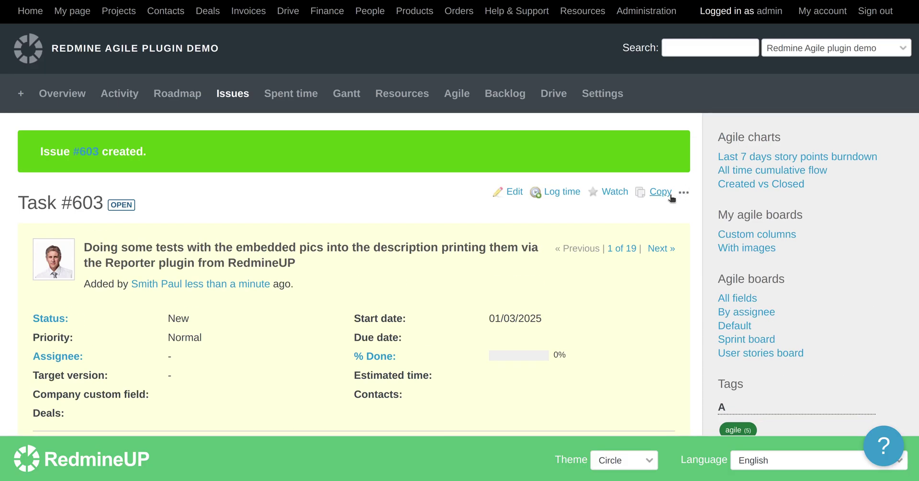
Preview the issue's report using the "Print embedded pictures from issue description" template and download it as a PDF.
{"action": "left_click", "coordinate": [685, 193]}
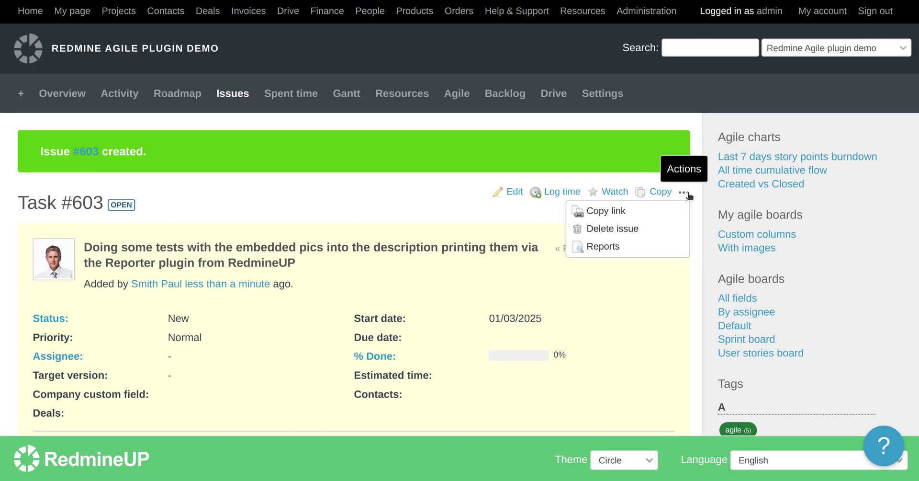
{"action": "left_click", "coordinate": [611, 250]}
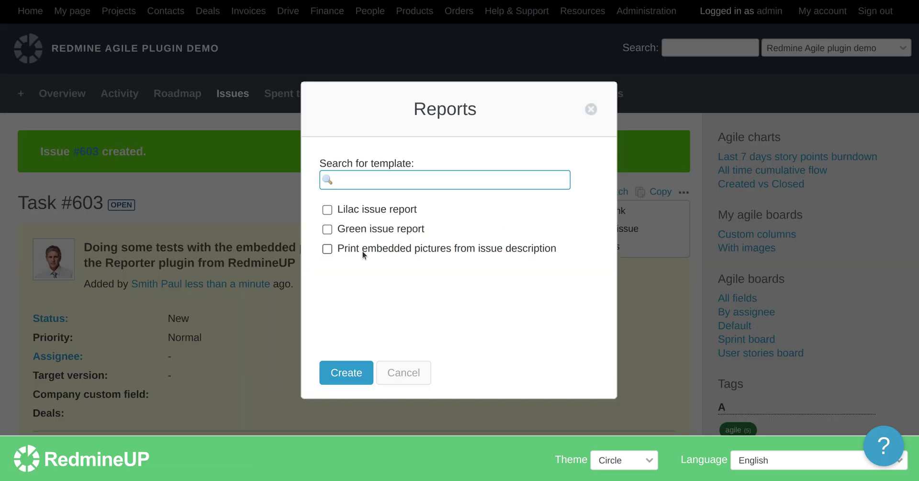
{"action": "left_click", "coordinate": [327, 248]}
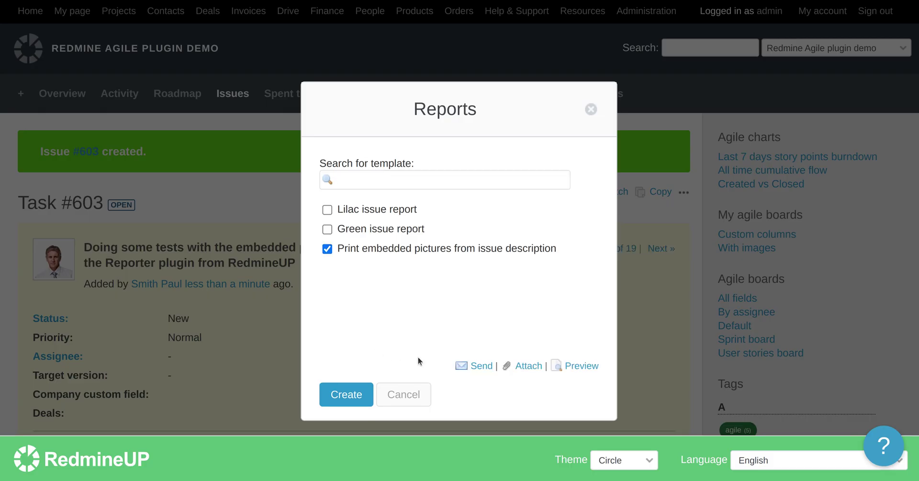
{"action": "left_click", "coordinate": [580, 365]}
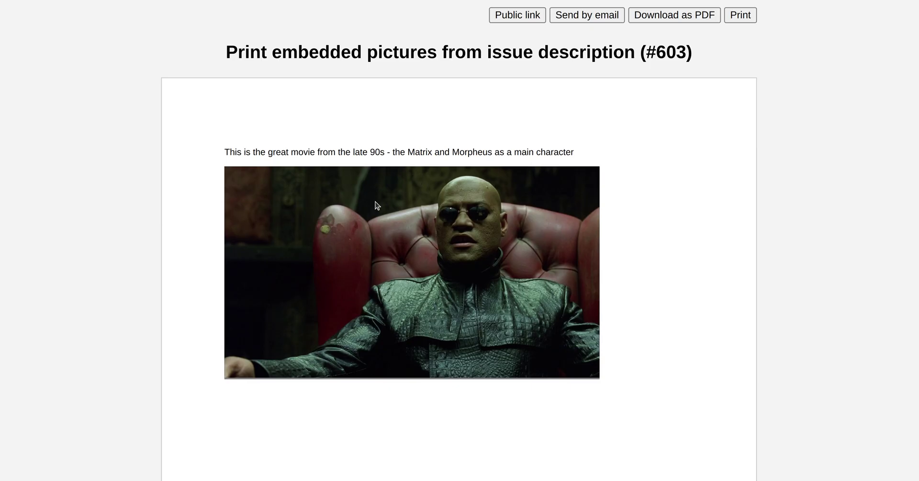
{"action": "left_click", "coordinate": [682, 19]}
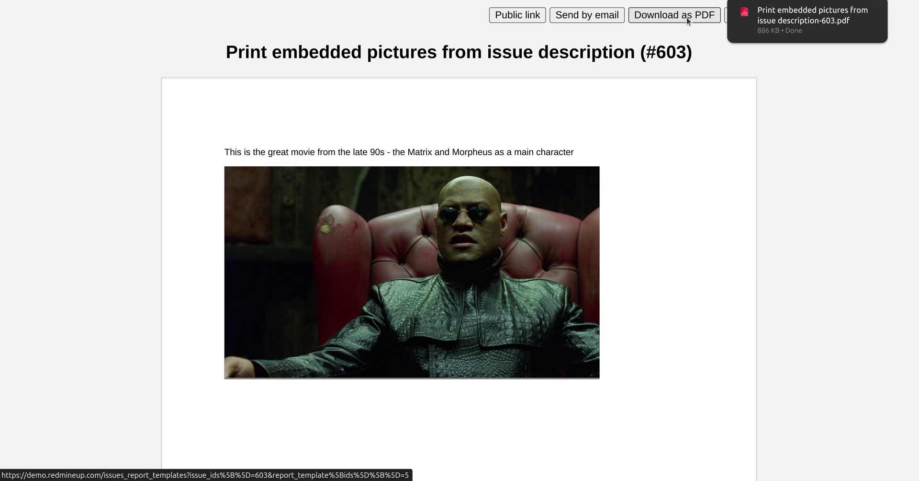
Switch to the file manager, maximize it, and open "Print embedded pictures from issue description-603.pdf" from Downloads with Document Viewer.
{"action": "mouse_move", "coordinate": [763, 18]}
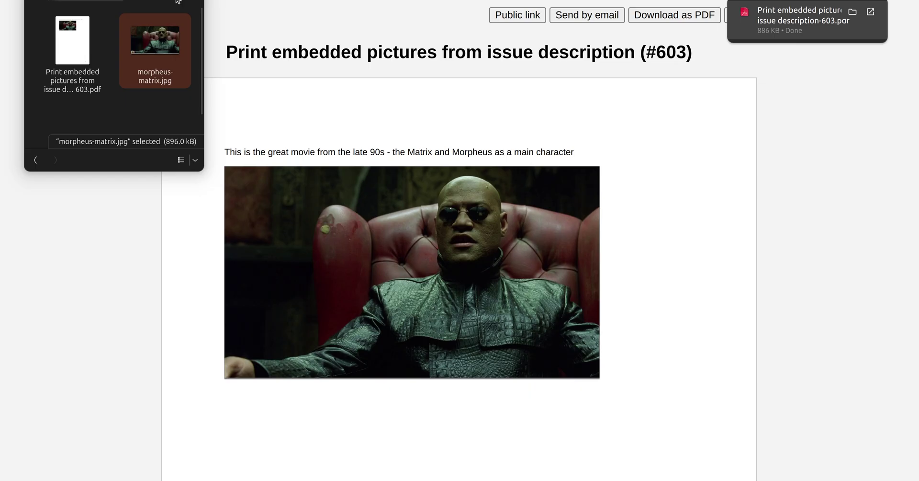
{"action": "double_click", "coordinate": [177, 1]}
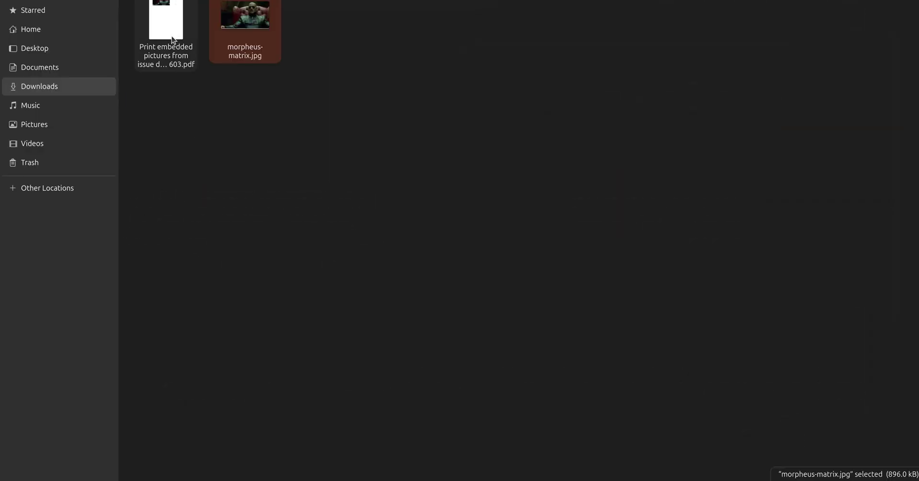
{"action": "right_click", "coordinate": [164, 12]}
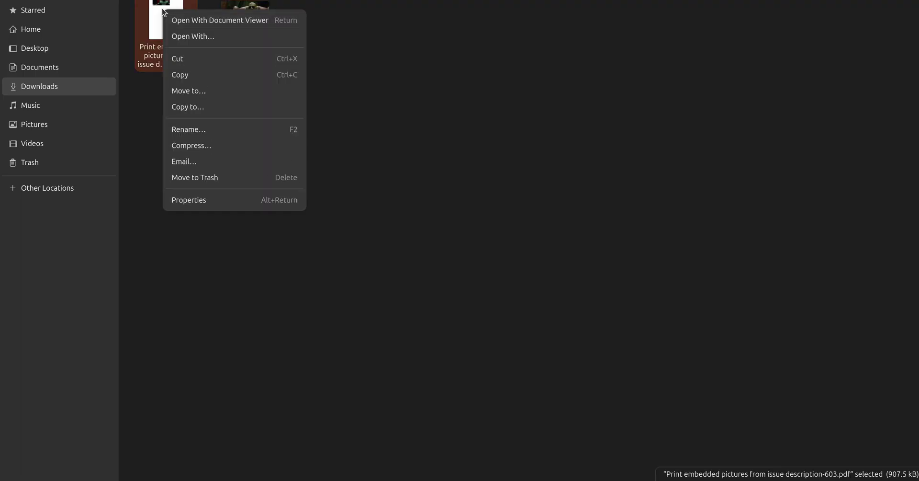
{"action": "left_click", "coordinate": [191, 21]}
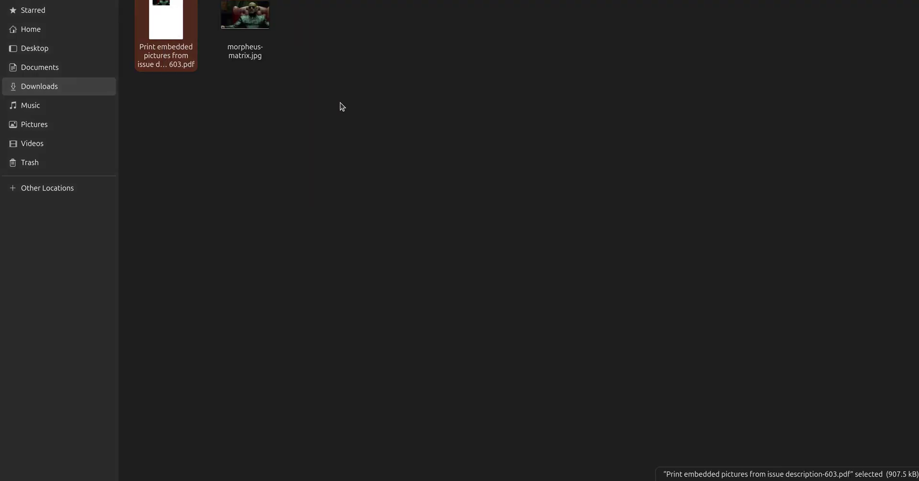